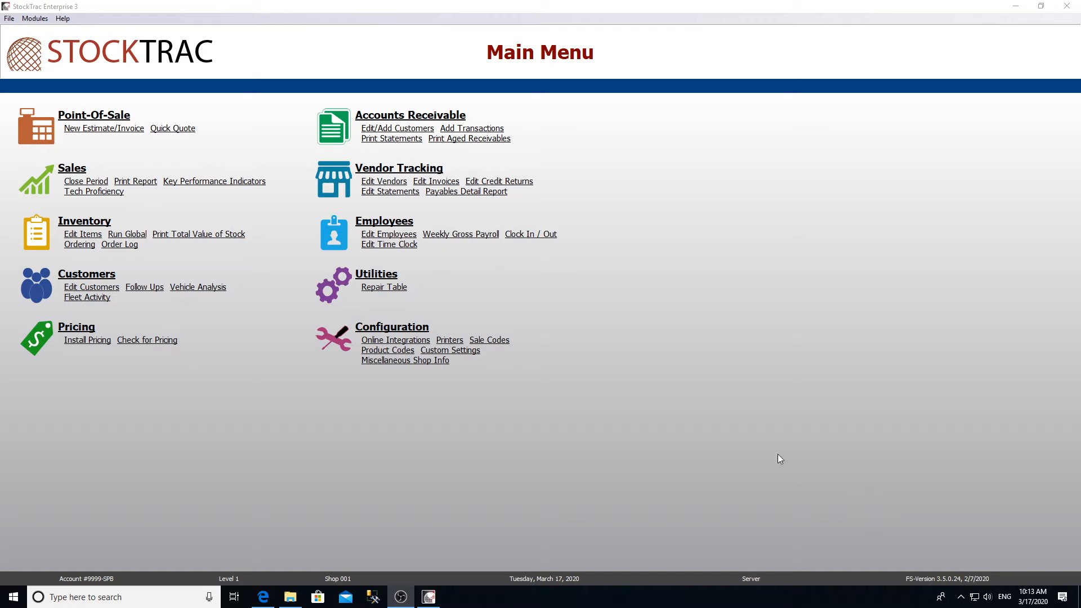
Step: Open Vendor Tracking's Vendors list and start a new blank vendor record
{"action": "left_click", "coordinate": [345, 199]}
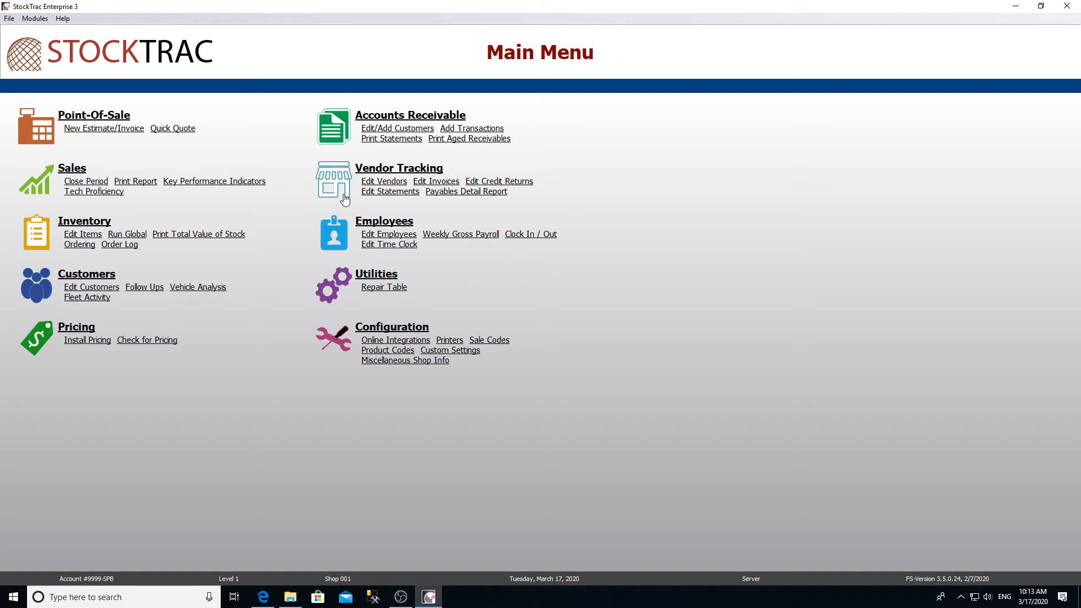
{"action": "left_click", "coordinate": [345, 200]}
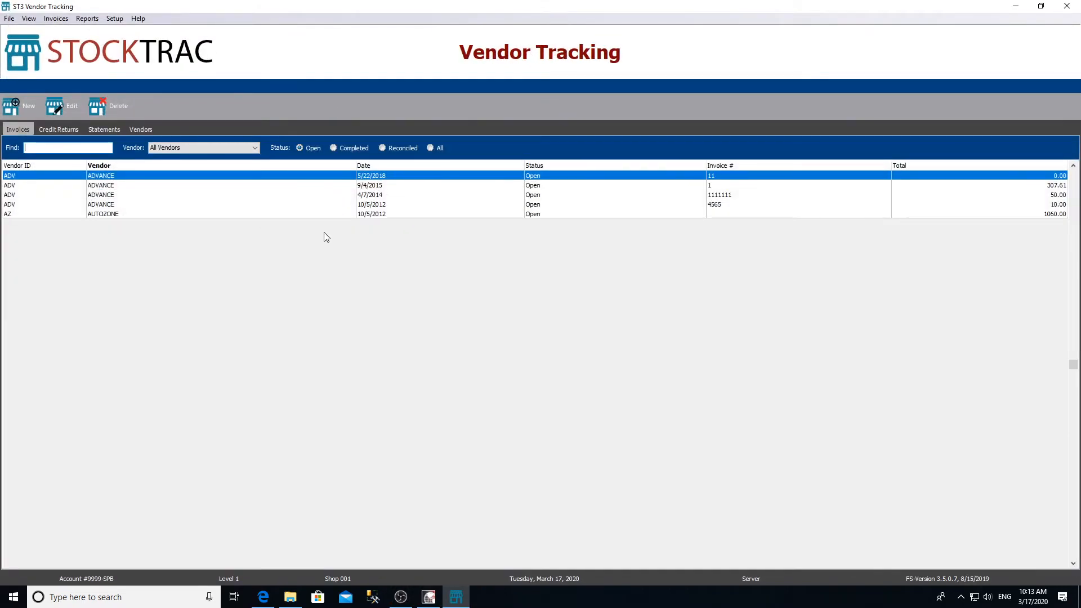
{"action": "left_click", "coordinate": [142, 129]}
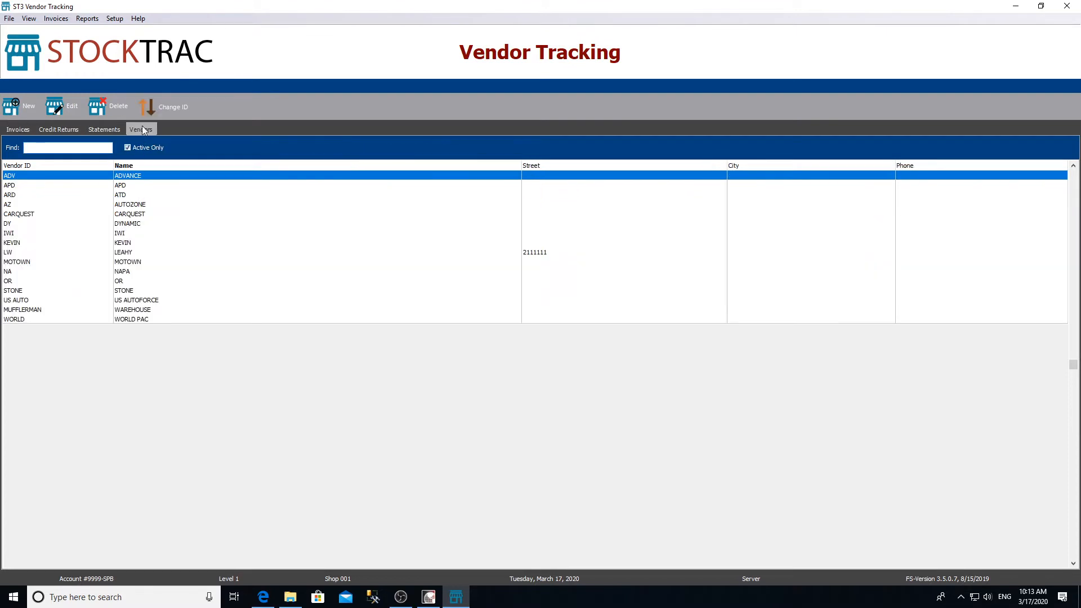
{"action": "left_click", "coordinate": [11, 110]}
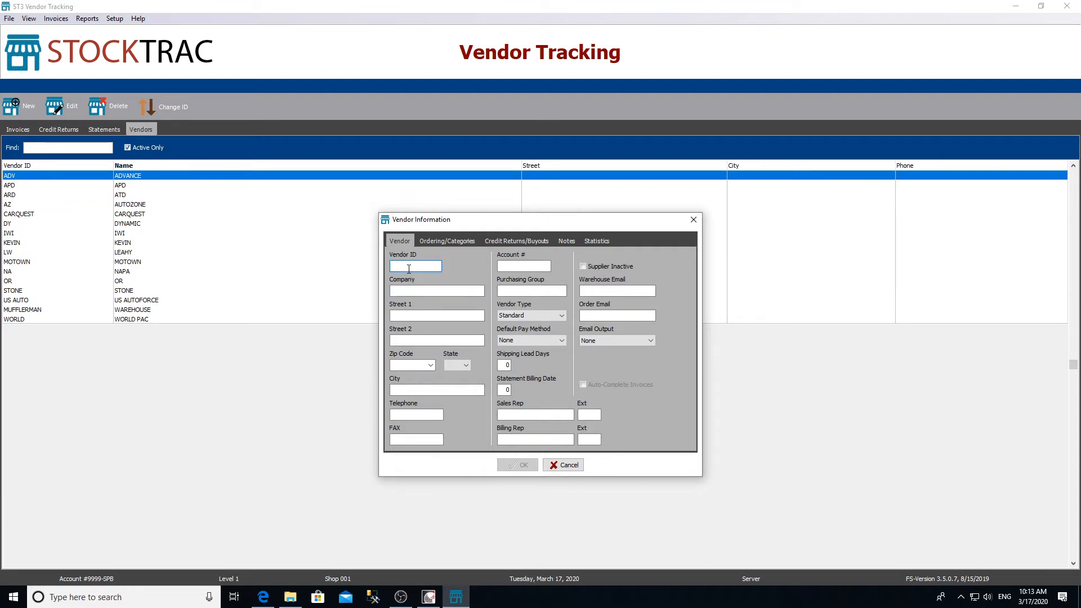
Step: Enter Vendor ID TEST2 and company VENDOR2, then show the Ordering/Categories settings
{"action": "type", "text": "TEST2"}
{"action": "key", "text": "Tab"}
{"action": "type", "text": "VENDOR"}
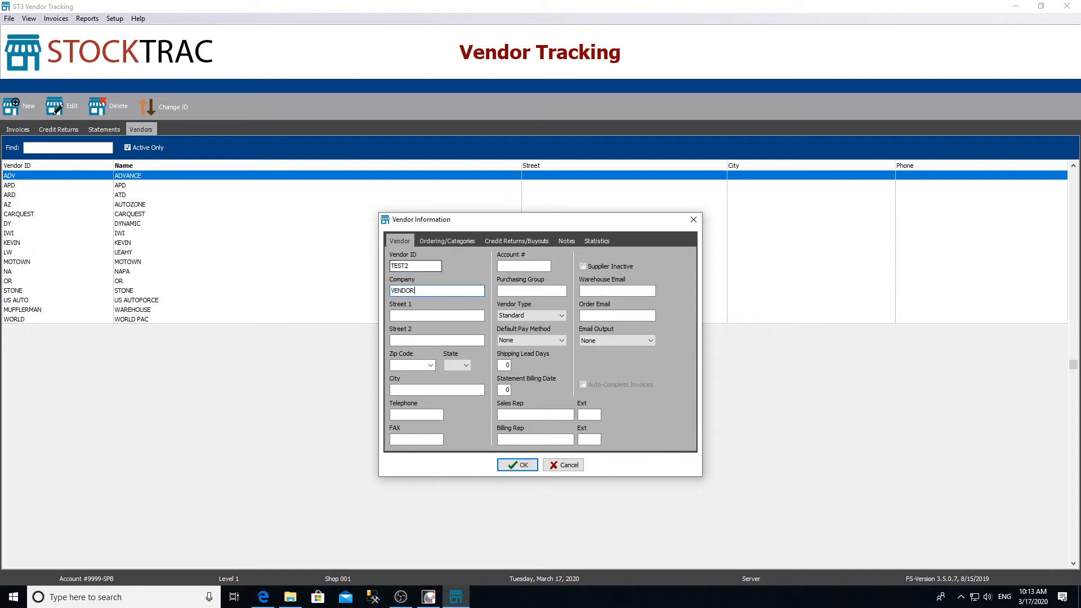
{"action": "type", "text": "2"}
{"action": "left_click", "coordinate": [444, 241]}
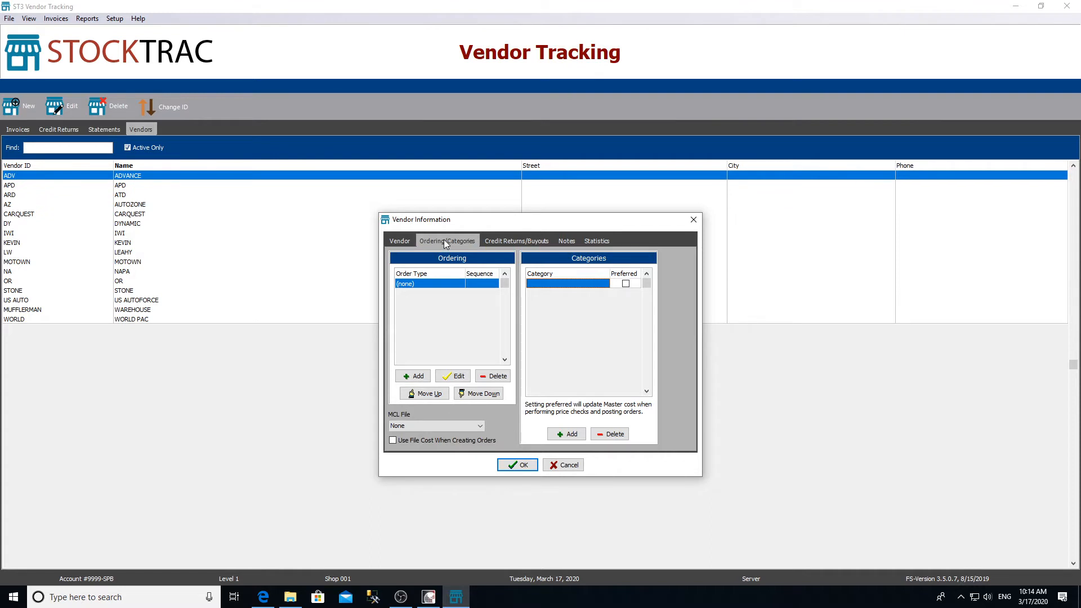
Step: Add Nexpart as ordering method sequence 1, entering its user name and password
{"action": "left_click", "coordinate": [420, 375]}
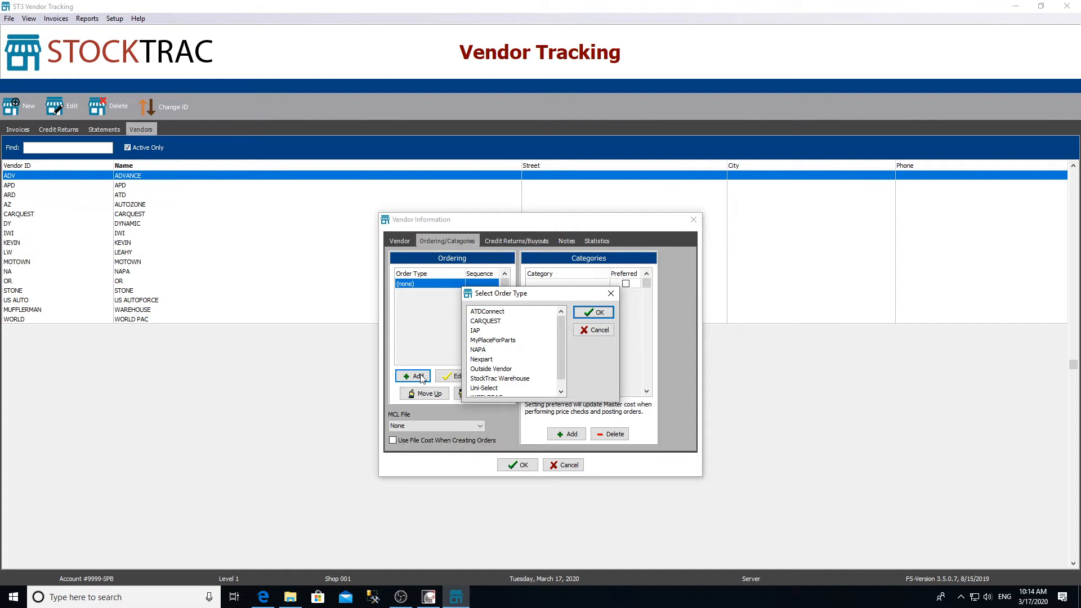
{"action": "left_click", "coordinate": [492, 361]}
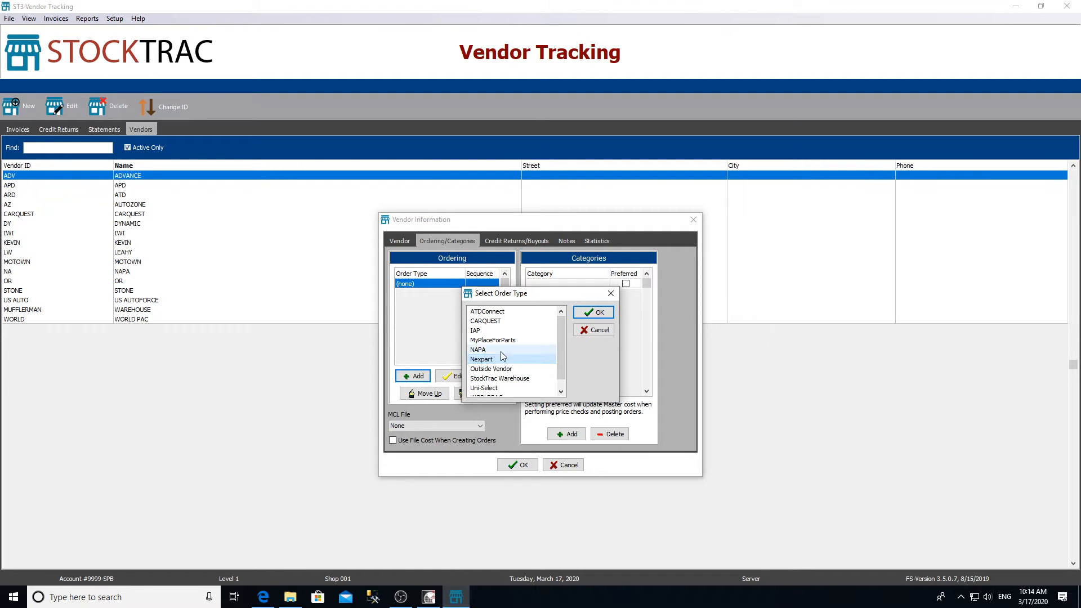
{"action": "left_click", "coordinate": [583, 314]}
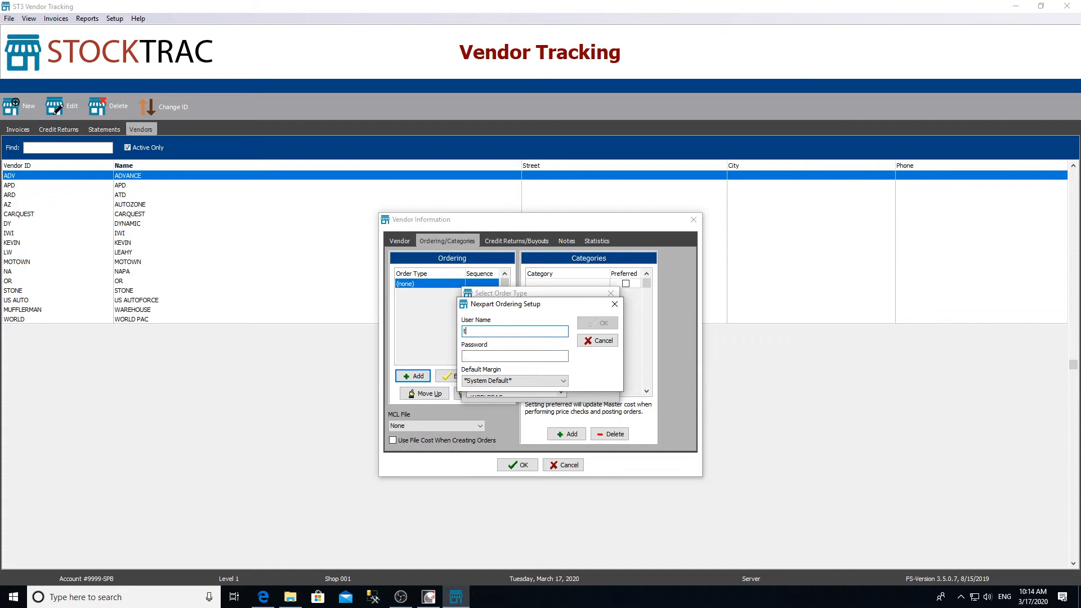
{"action": "type", "text": "est"}
{"action": "key", "text": "Tab"}
{"action": "type", "text": "test"}
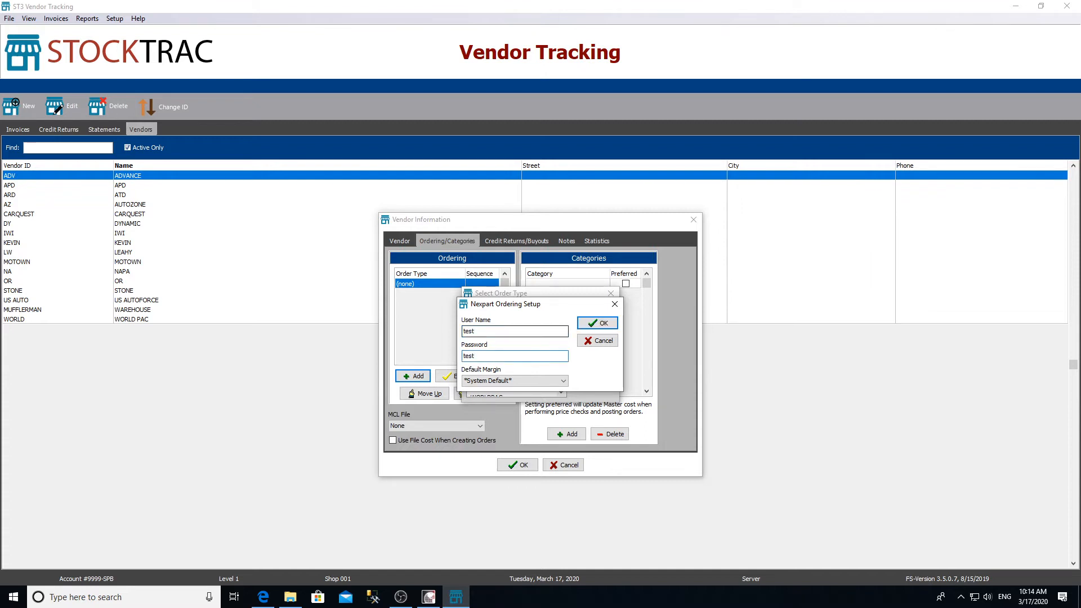
{"action": "left_click", "coordinate": [598, 325]}
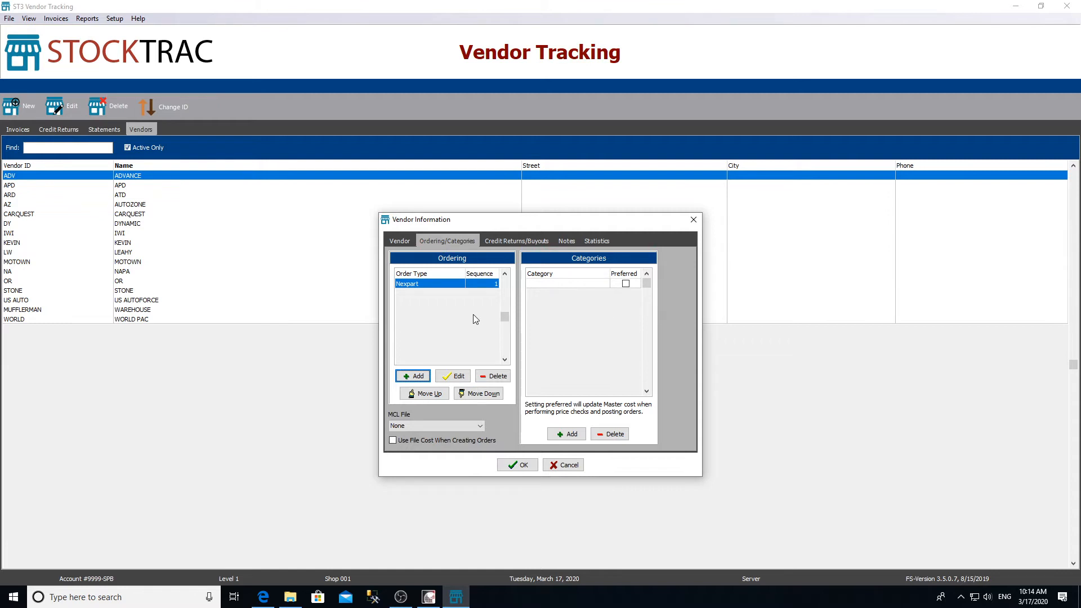
{"action": "left_click", "coordinate": [412, 377]}
Step: Choose Outside Vendor as the second order type and confirm it
{"action": "left_click", "coordinate": [498, 359]}
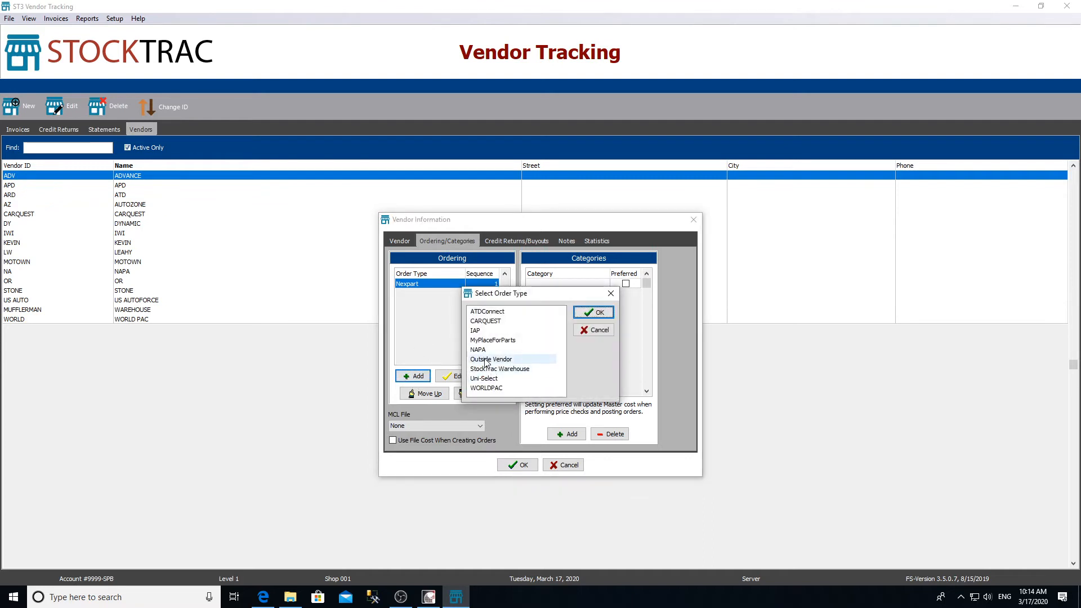
{"action": "left_click", "coordinate": [585, 313]}
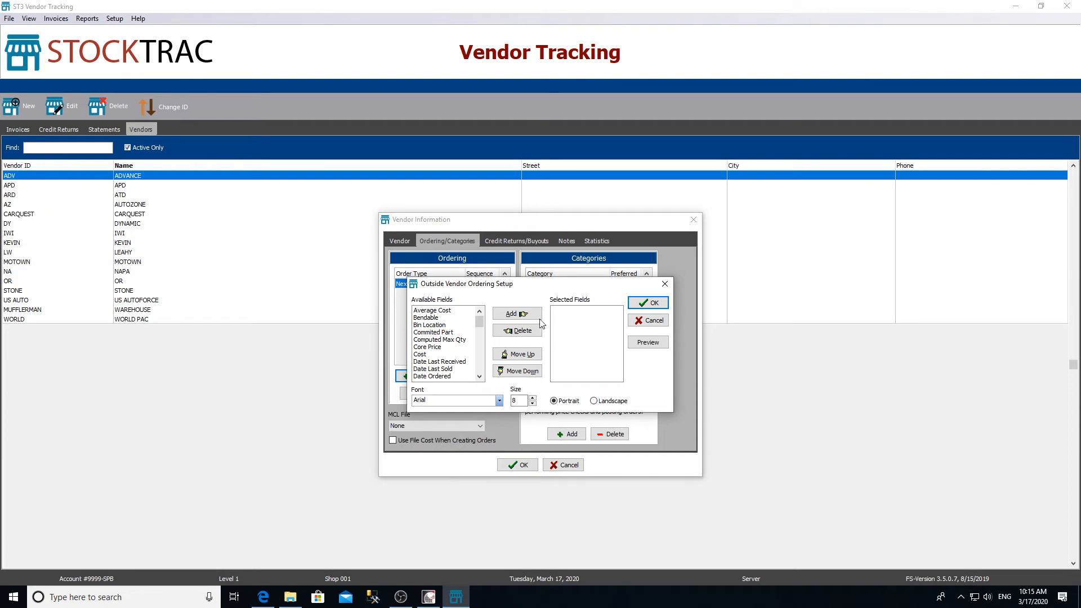
Step: Give the Outside Vendor setup the Cost, Description, On Hand and On Other Order(s) fields
{"action": "left_click", "coordinate": [429, 355]}
{"action": "left_click", "coordinate": [502, 318]}
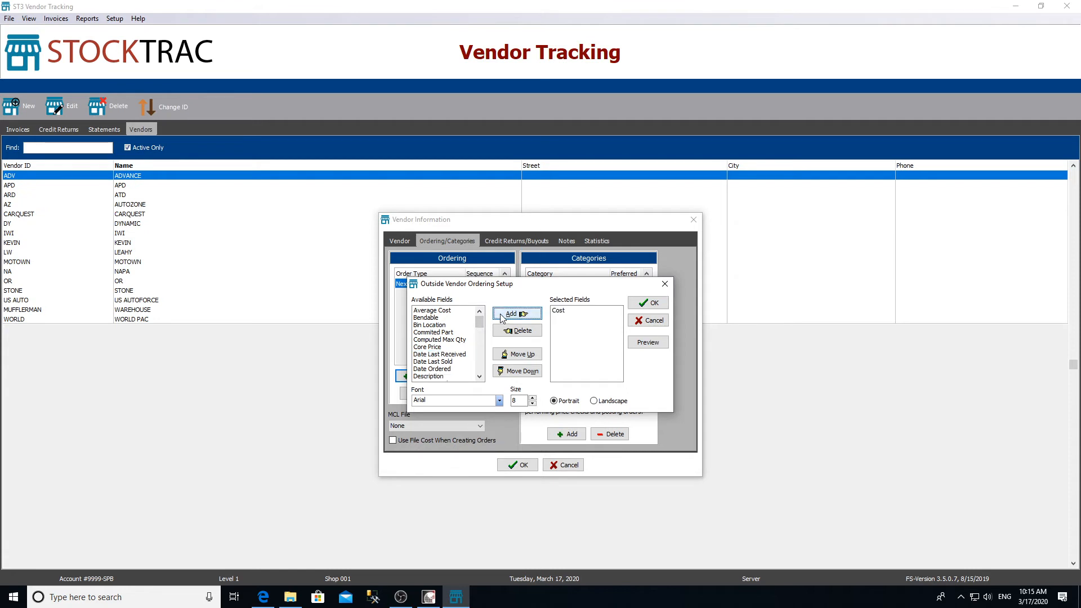
{"action": "left_click", "coordinate": [445, 376]}
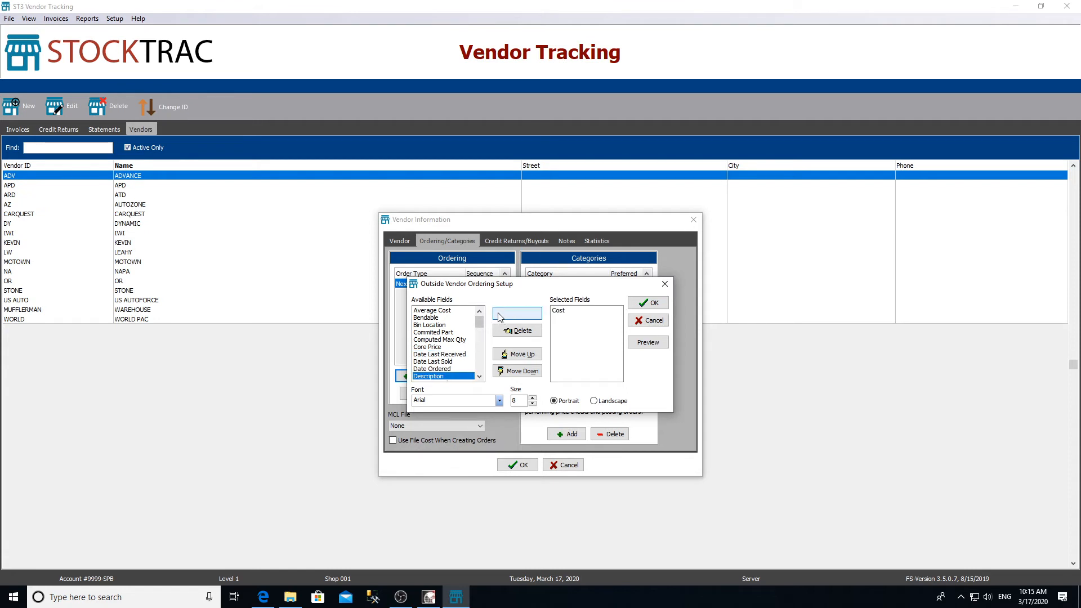
{"action": "left_click", "coordinate": [516, 314]}
{"action": "scroll", "coordinate": [456, 359], "scroll_direction": "down", "scroll_amount": 5}
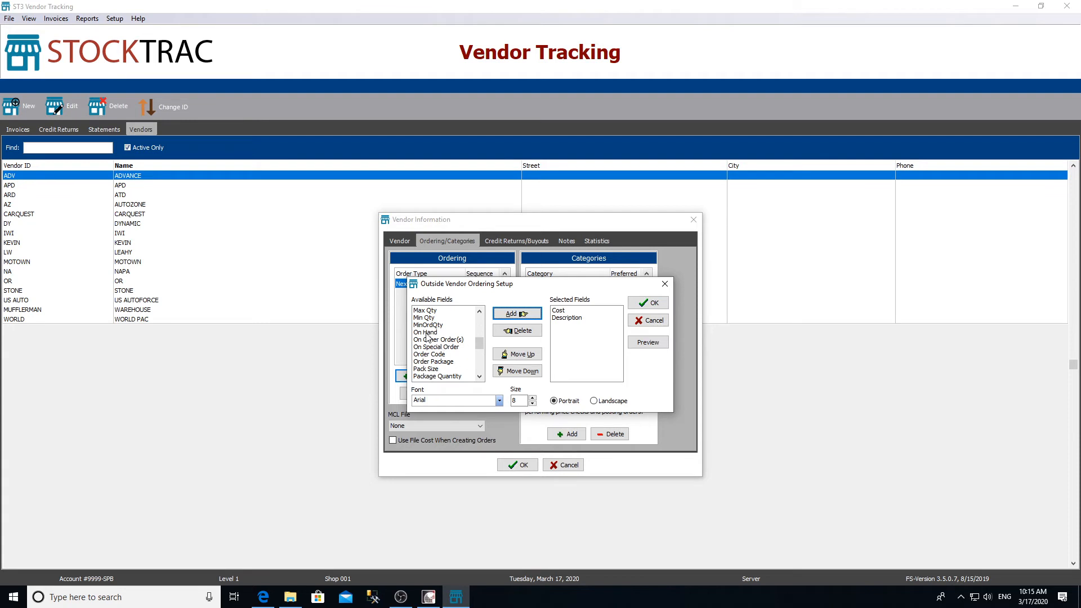
{"action": "left_click", "coordinate": [430, 332]}
{"action": "left_click", "coordinate": [513, 318]}
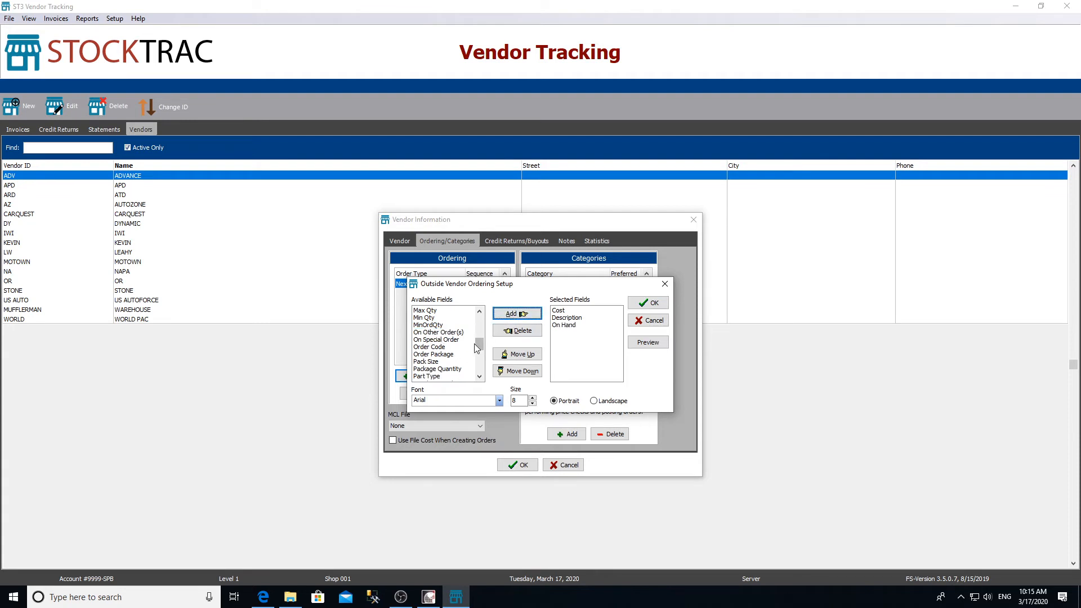
{"action": "left_click", "coordinate": [449, 332]}
{"action": "left_click", "coordinate": [510, 315]}
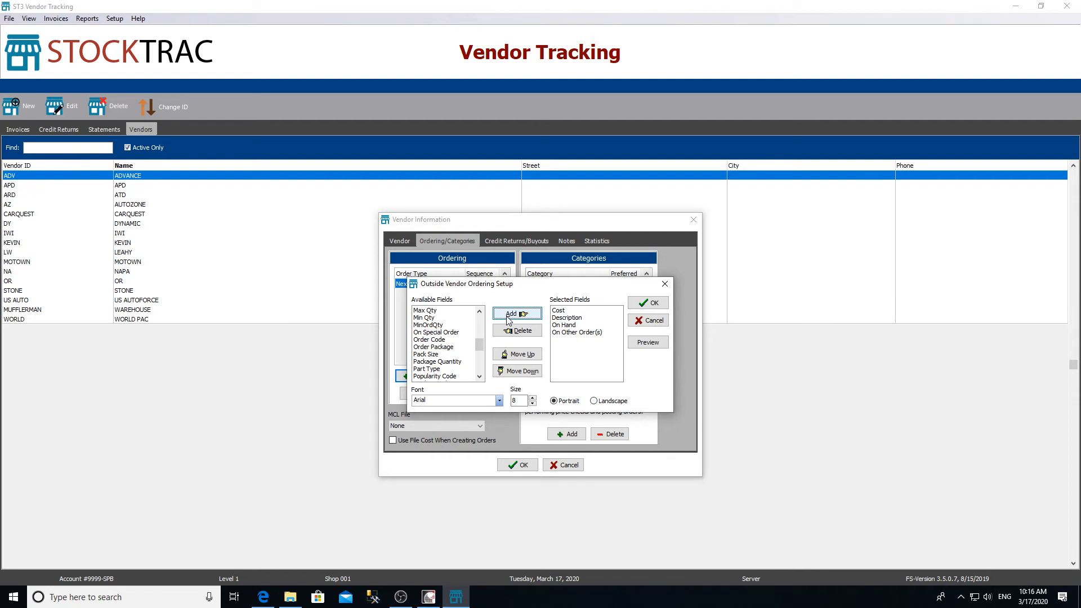
{"action": "left_click", "coordinate": [647, 303]}
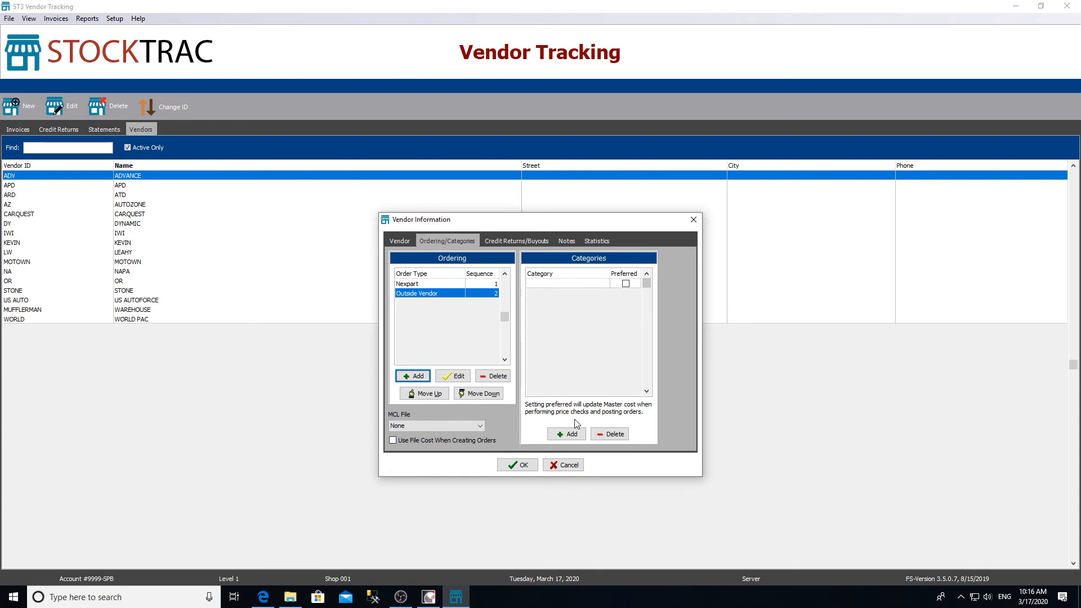
Step: Add categories ACI, MARAMONT, AMERICAN GREASE and AP EXHAUST, then save vendor TEST2
{"action": "left_click", "coordinate": [570, 434]}
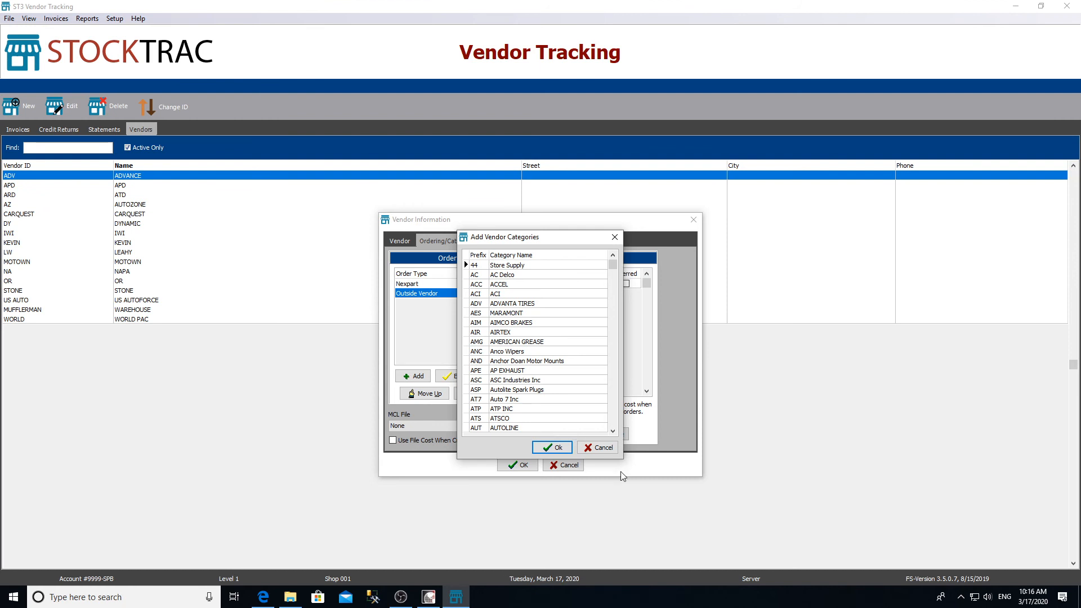
{"action": "left_click", "coordinate": [509, 293]}
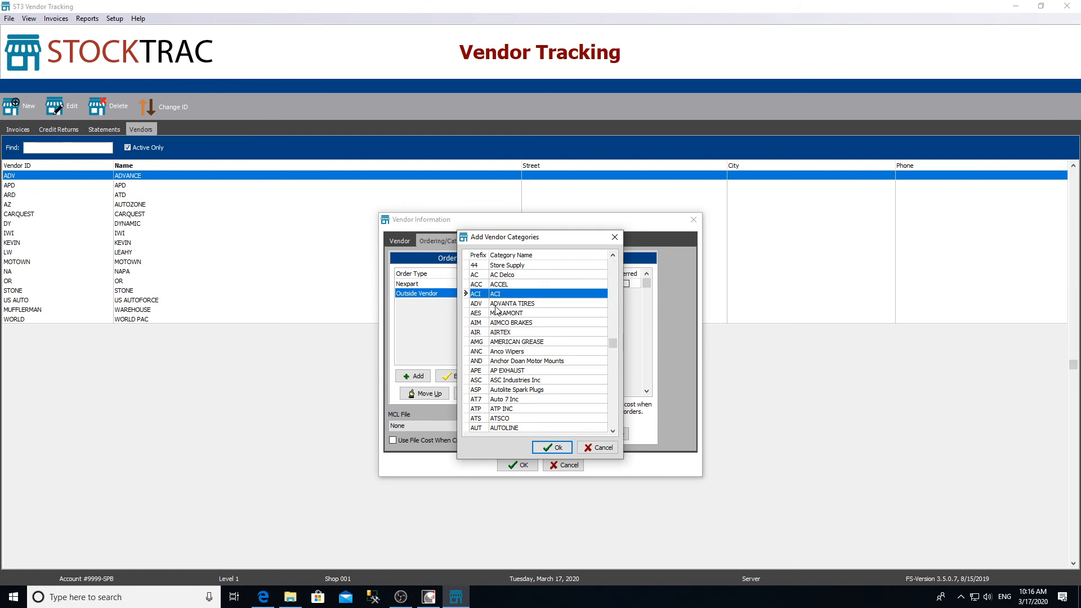
{"action": "left_click", "coordinate": [498, 313], "text": "ctrl"}
{"action": "left_click", "coordinate": [498, 341], "text": "ctrl"}
{"action": "left_click", "coordinate": [501, 371], "text": "ctrl"}
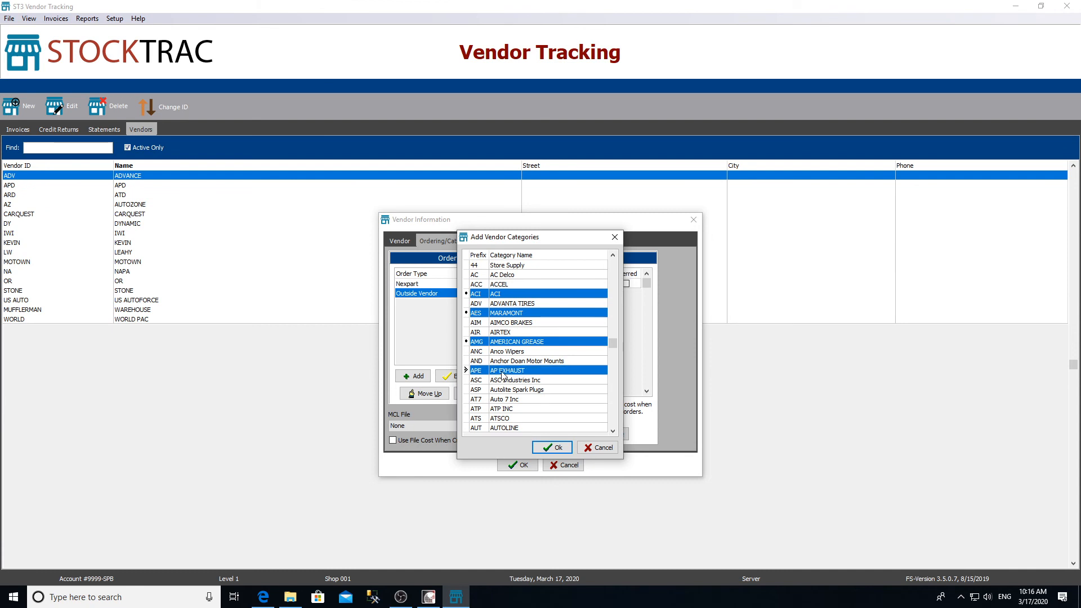
{"action": "left_click", "coordinate": [541, 446]}
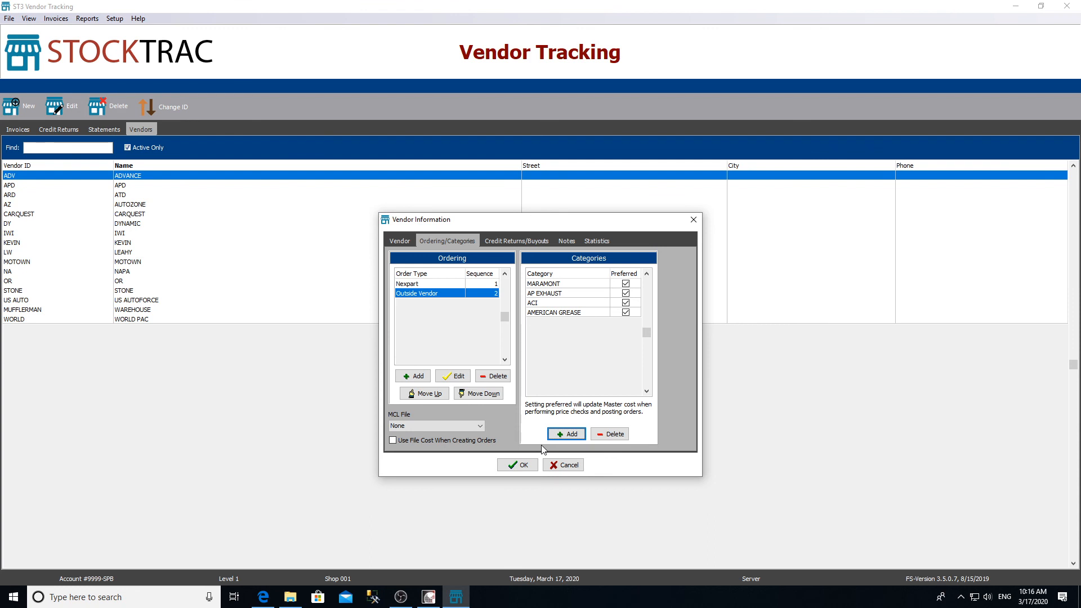
{"action": "left_click", "coordinate": [514, 465]}
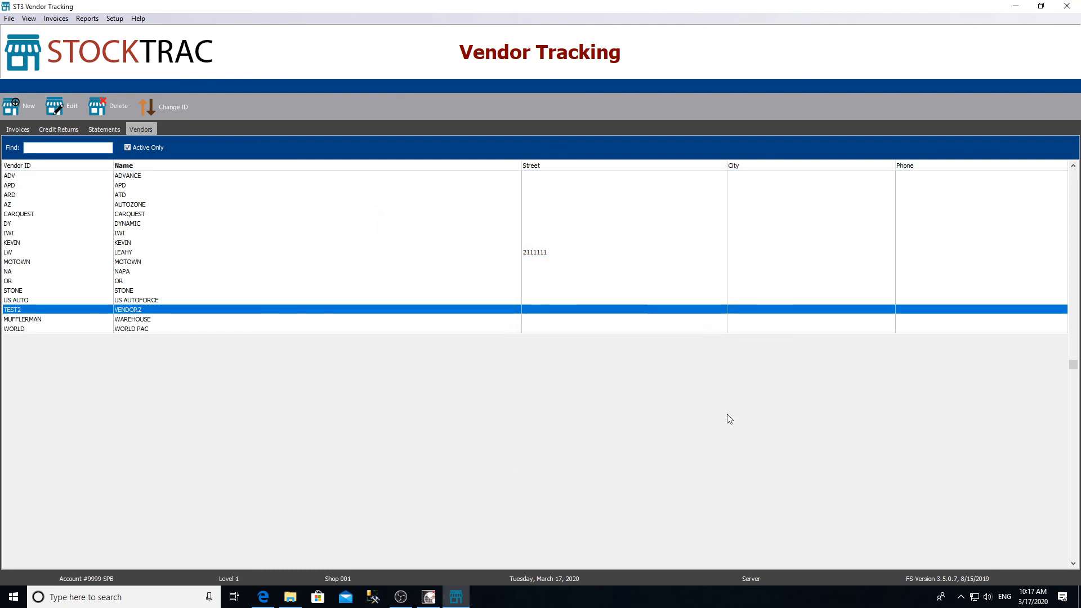